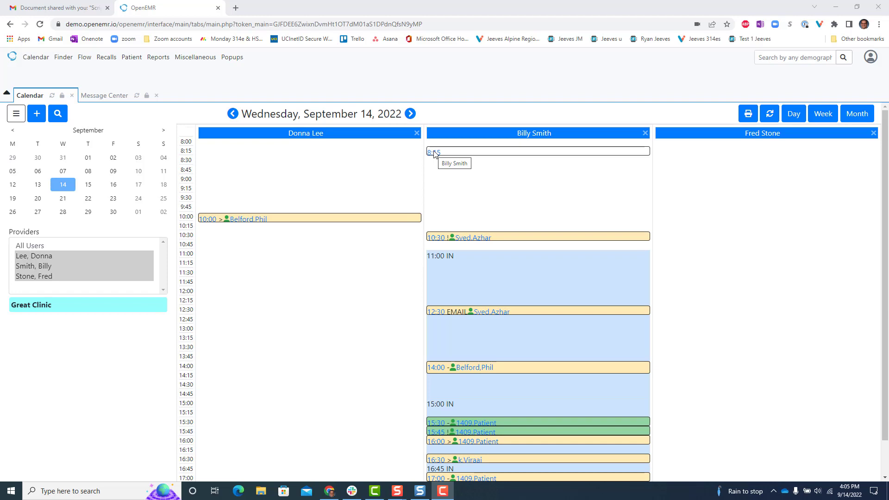
Bring up the Jeeves video recorder from the Chrome toolbar over the OpenEMR calendar.
{"action": "left_click", "coordinate": [819, 24]}
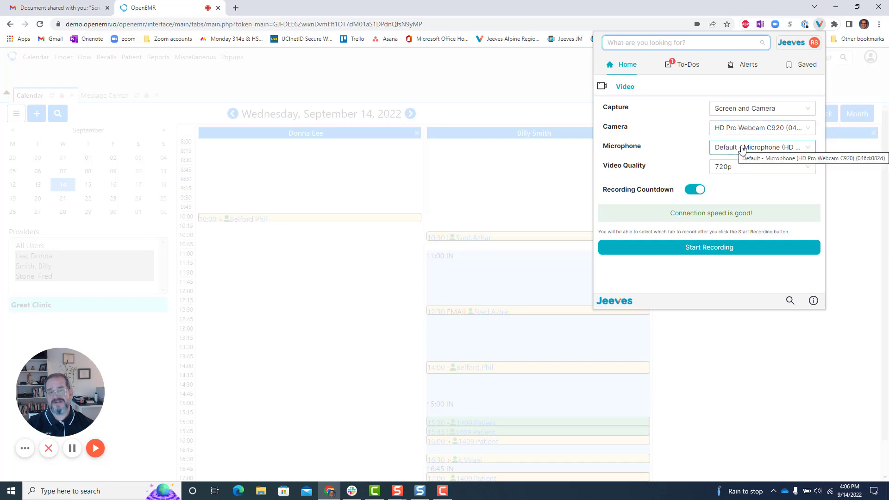
Start recording and choose Screen 1 under Entire Screen as the capture source.
{"action": "left_click", "coordinate": [698, 251]}
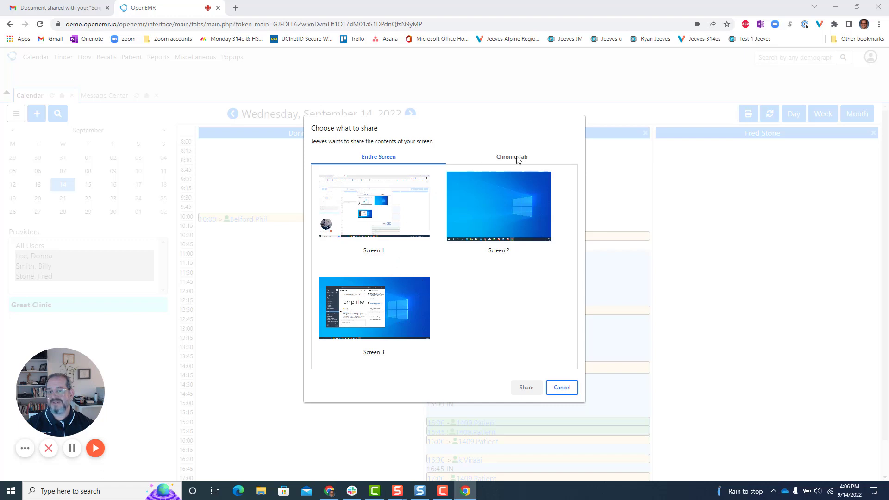
{"action": "left_click", "coordinate": [389, 220]}
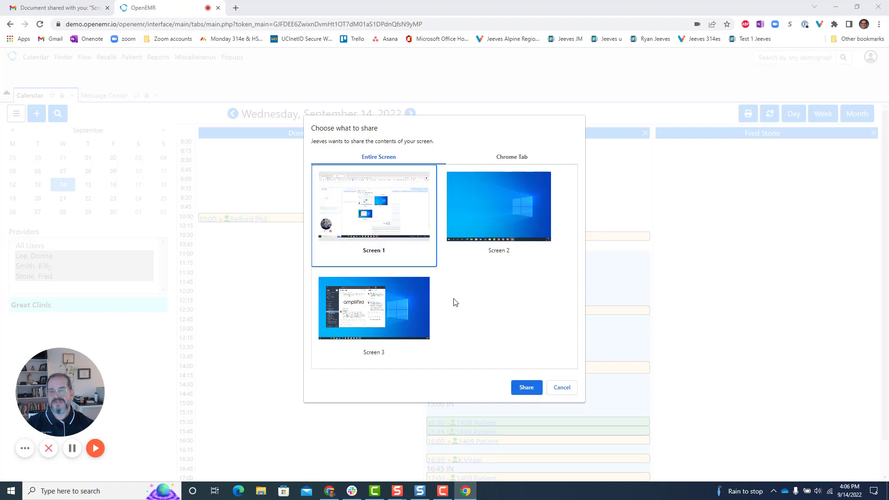
Confirm sharing Screen 1 so the 3-2-1 recording countdown begins.
{"action": "left_click", "coordinate": [526, 387]}
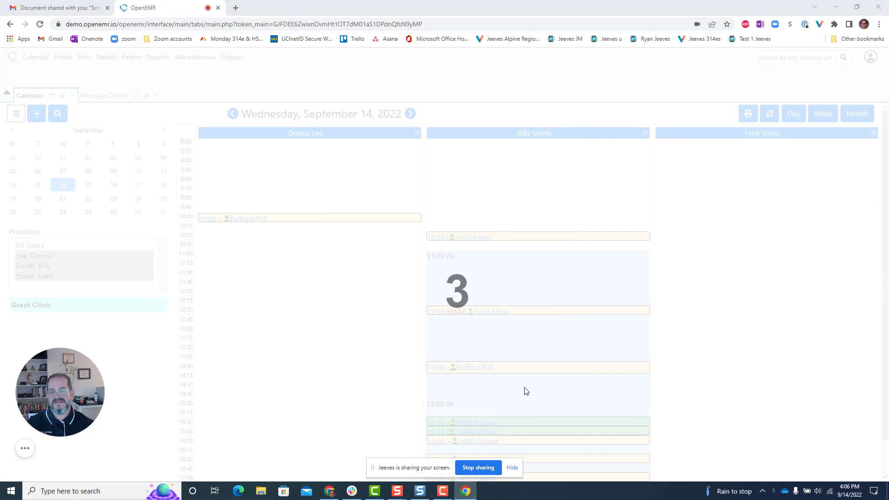